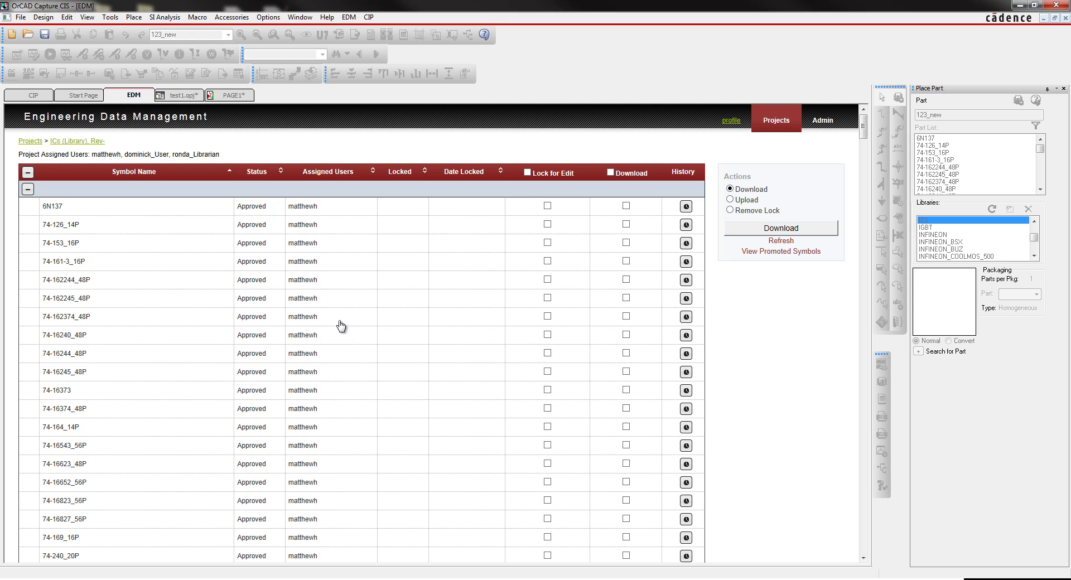
Preview the 6N137 and 74-153_16P parts on PAGE1, then return to EDM and close Place Part
click(227, 96)
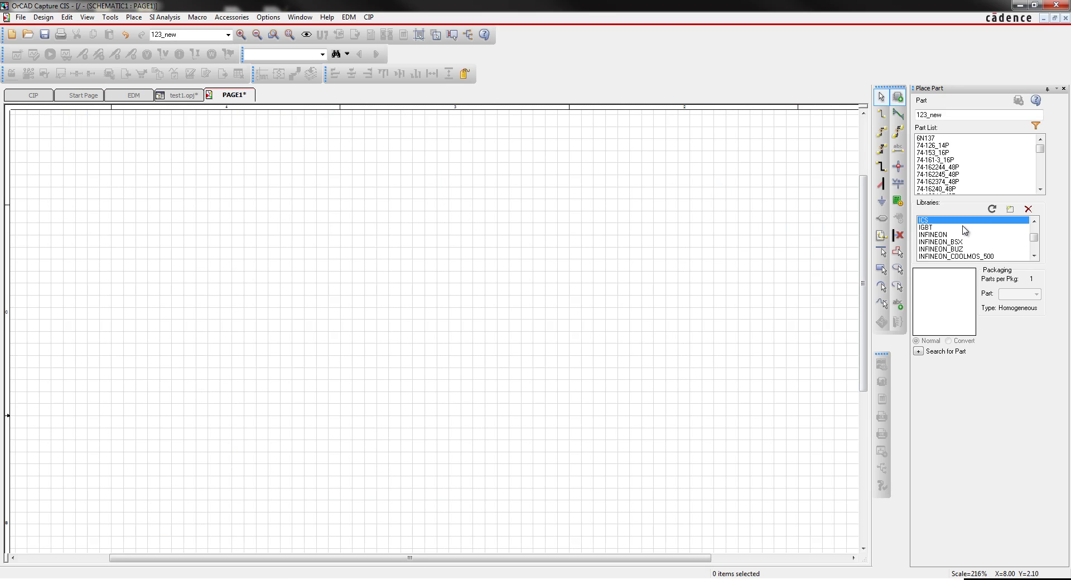
click(933, 139)
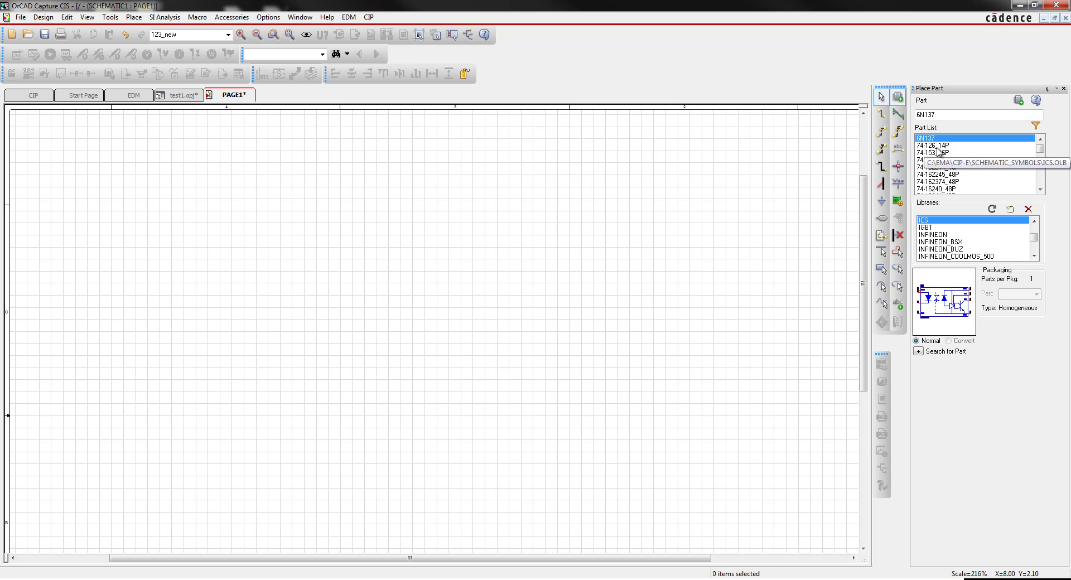
click(939, 152)
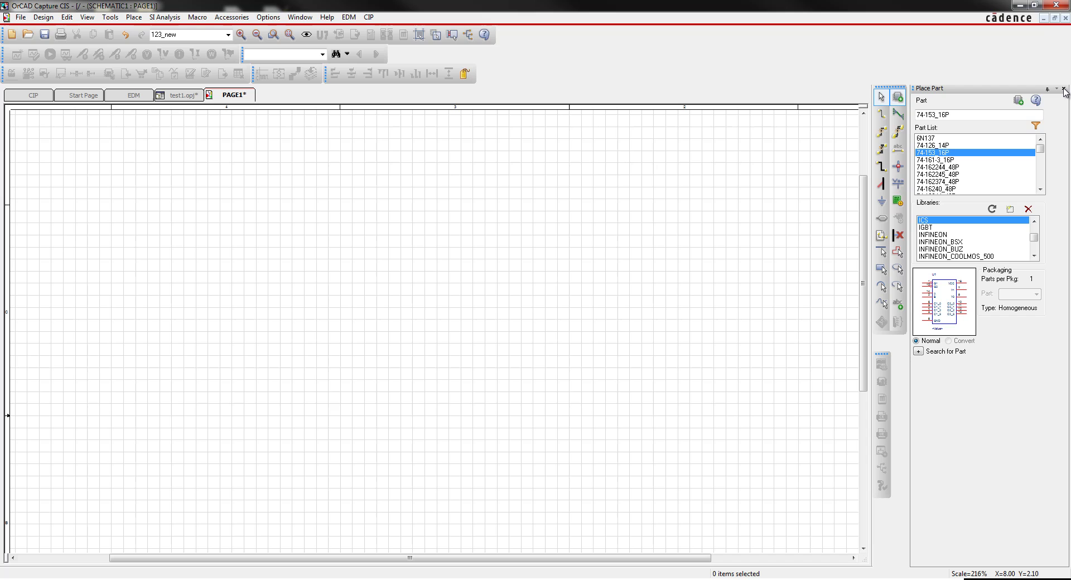
click(134, 94)
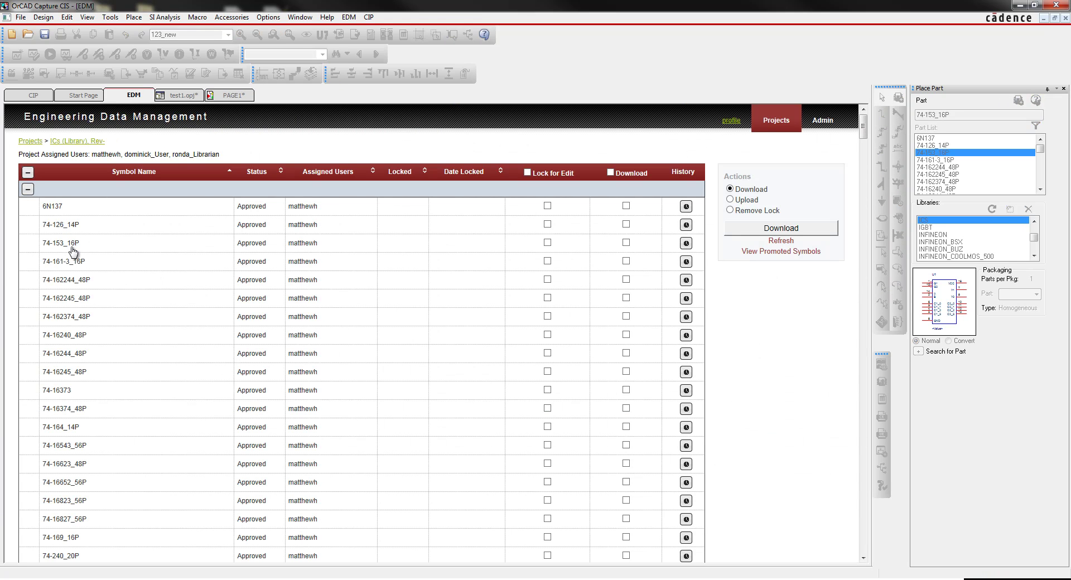
click(1064, 88)
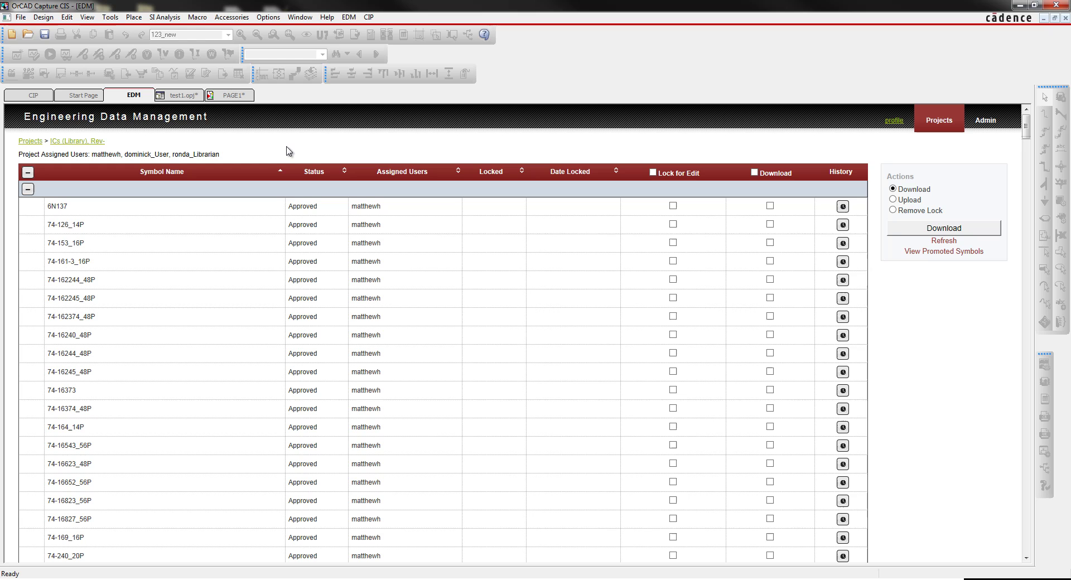
Create library1.olb in a new project via File > New > Library, then bring up its context menu
click(20, 18)
mouse_move(32, 30)
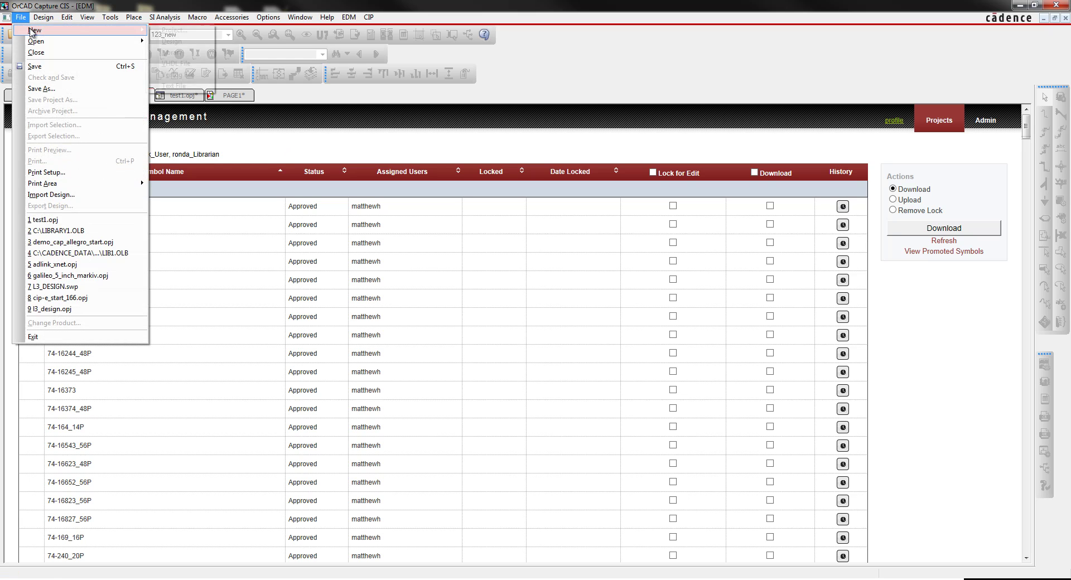
click(169, 54)
click(498, 285)
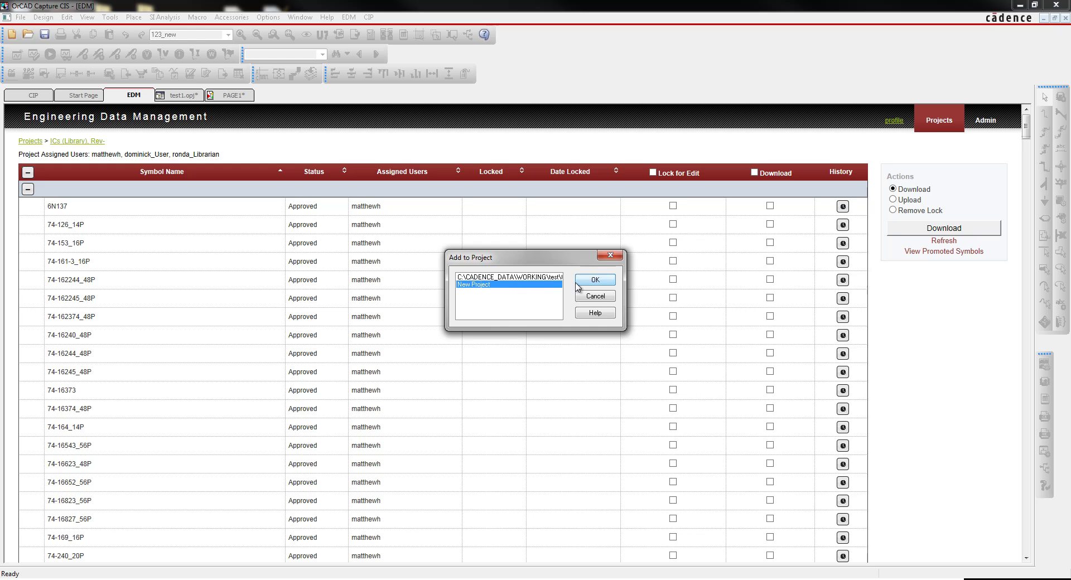
click(583, 281)
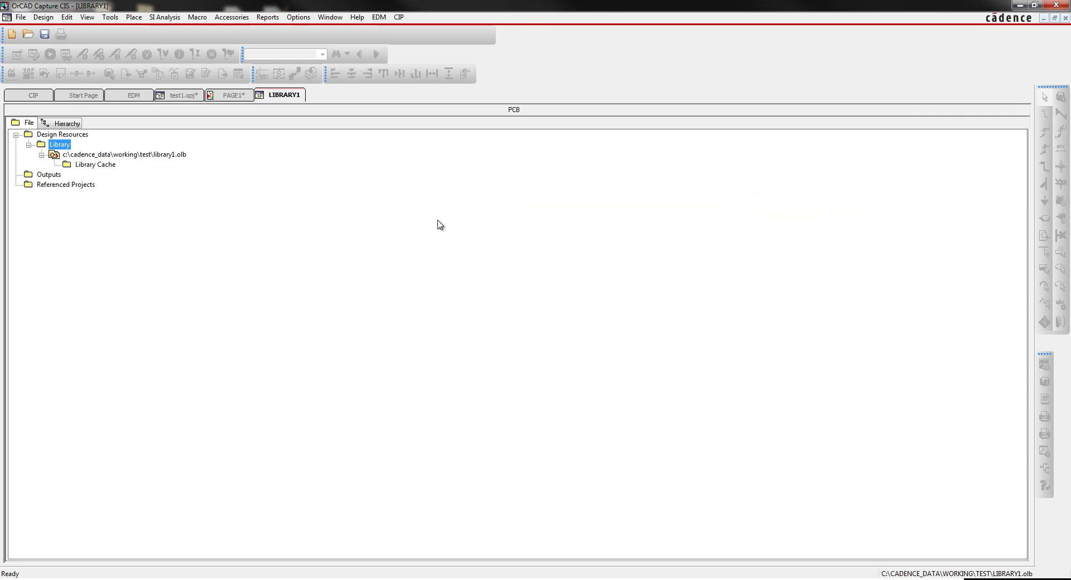
right_click(113, 156)
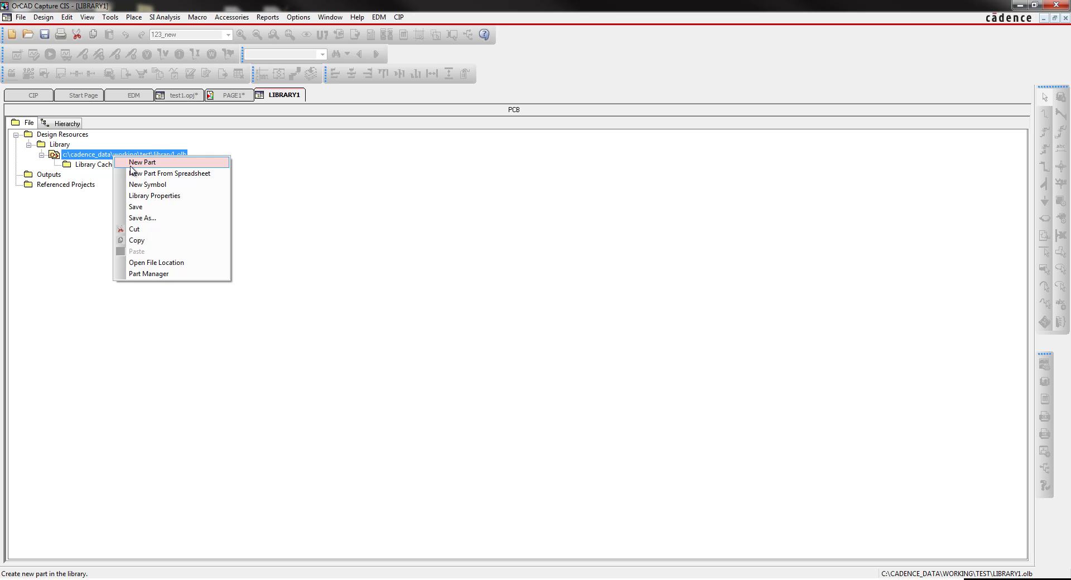
Add a new part named demotest_matthew to library1.olb
click(131, 164)
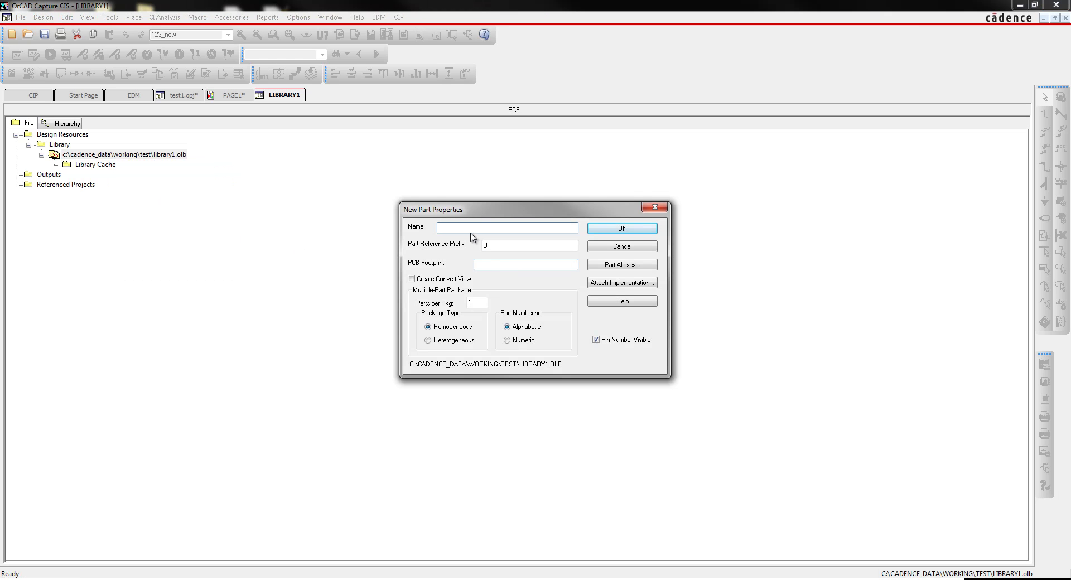
text(demotest_matthew)
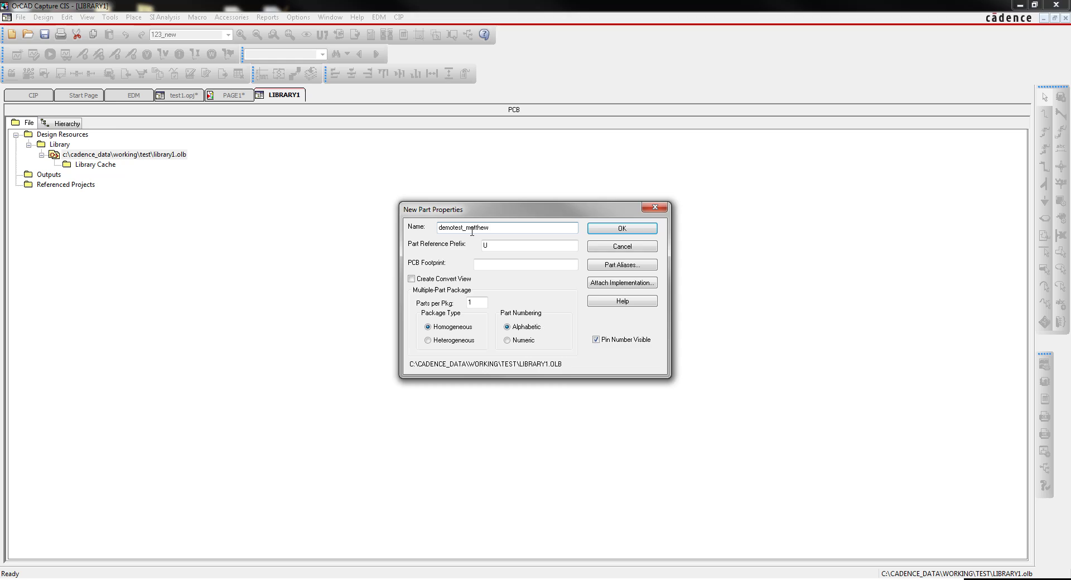
key(Return)
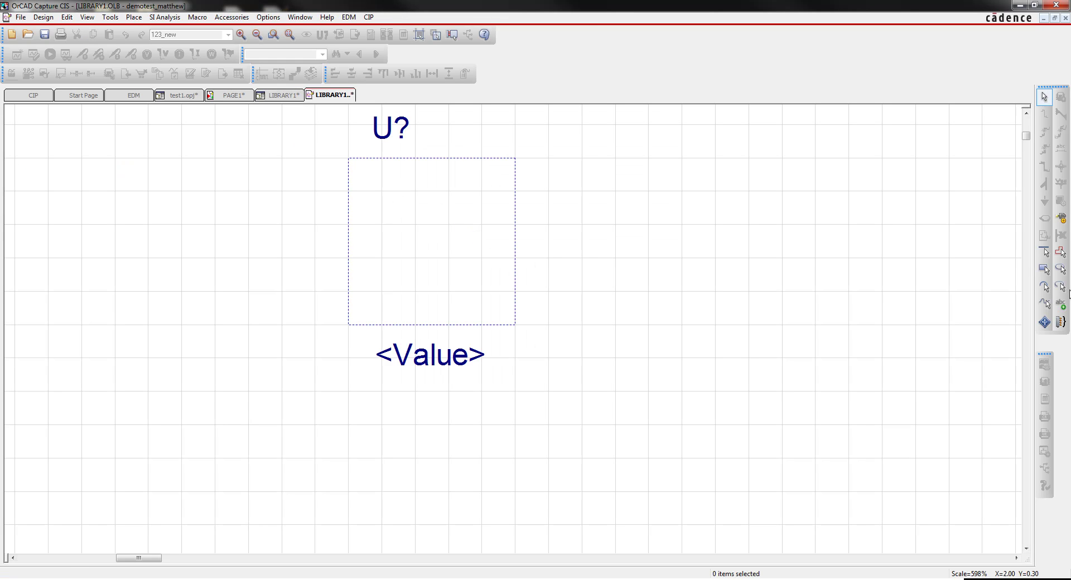
Draw a rectangular body with pins in1 (1) left and in2 (2) right, save, and close the editor
click(1044, 269)
drag(355, 162, 549, 324)
click(1062, 219)
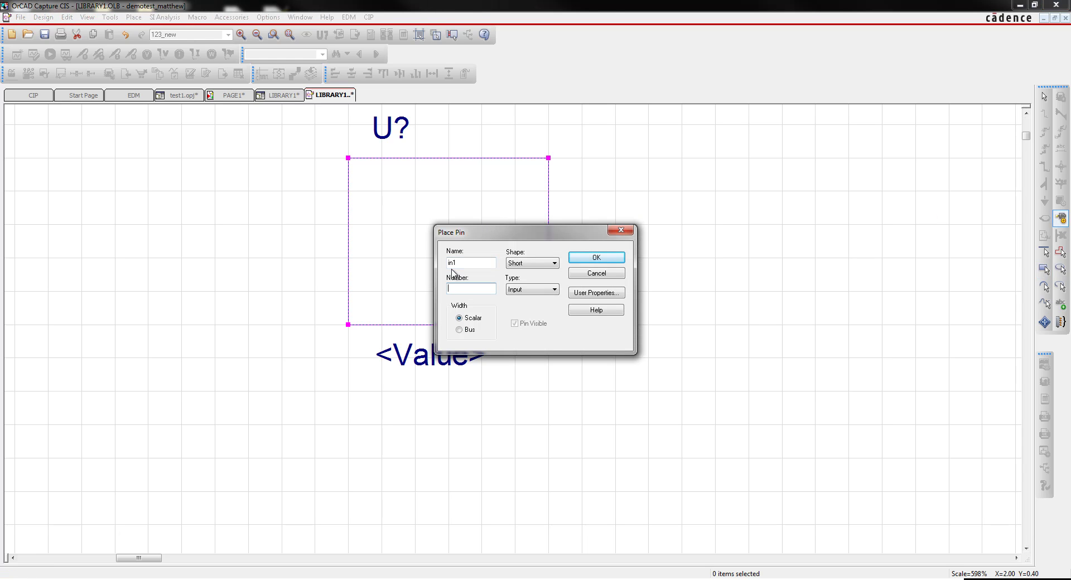
text(1)
drag(472, 288, 407, 282)
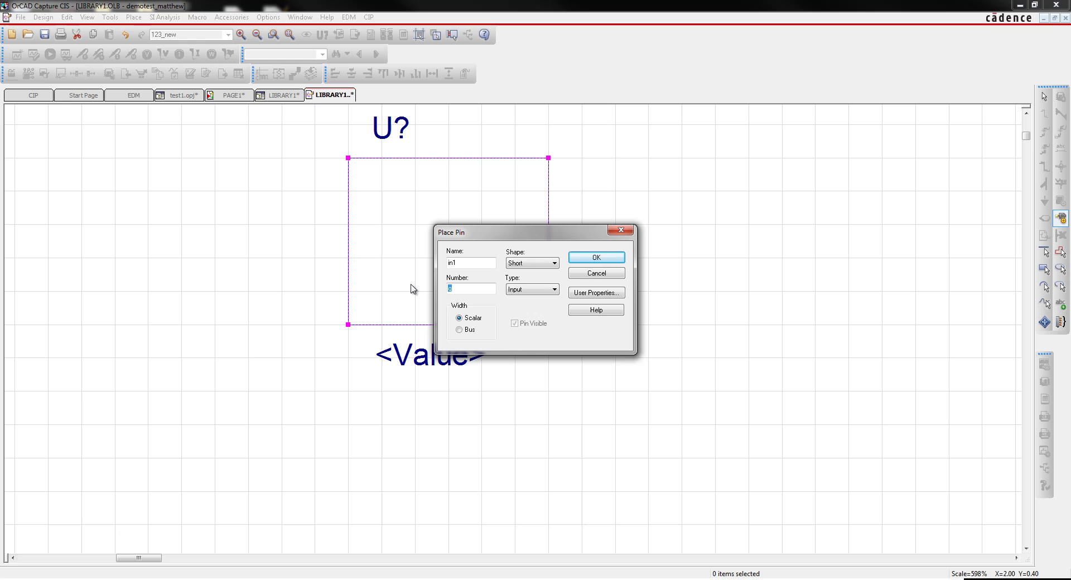
click(597, 258)
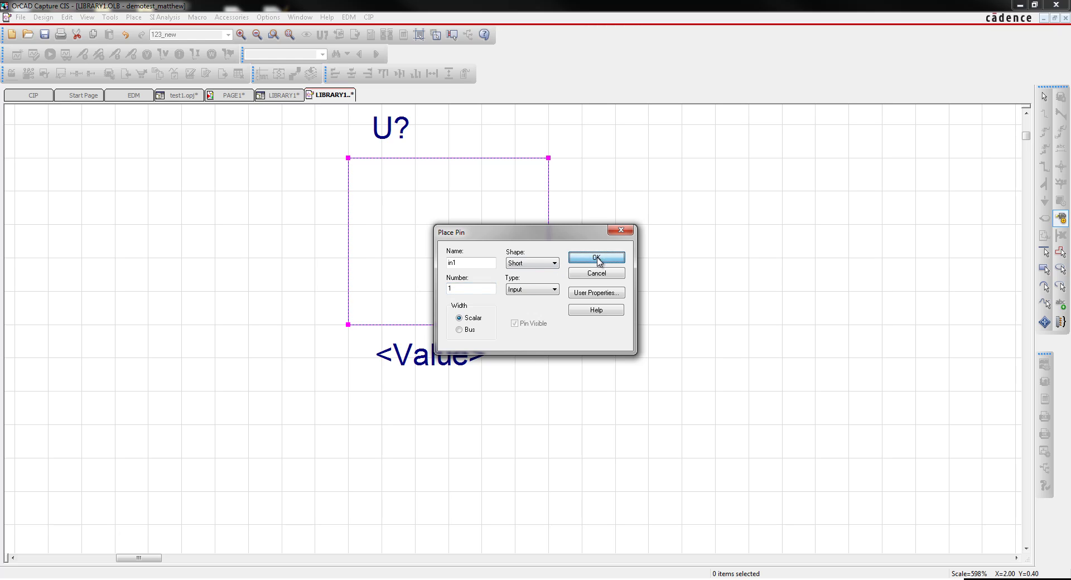
click(360, 237)
click(575, 229)
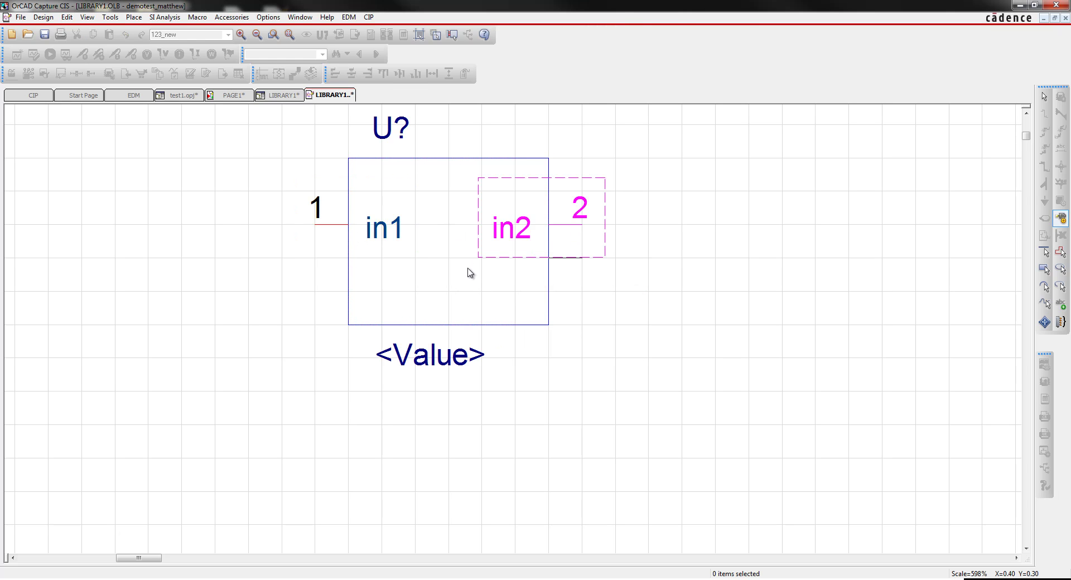
key(Escape)
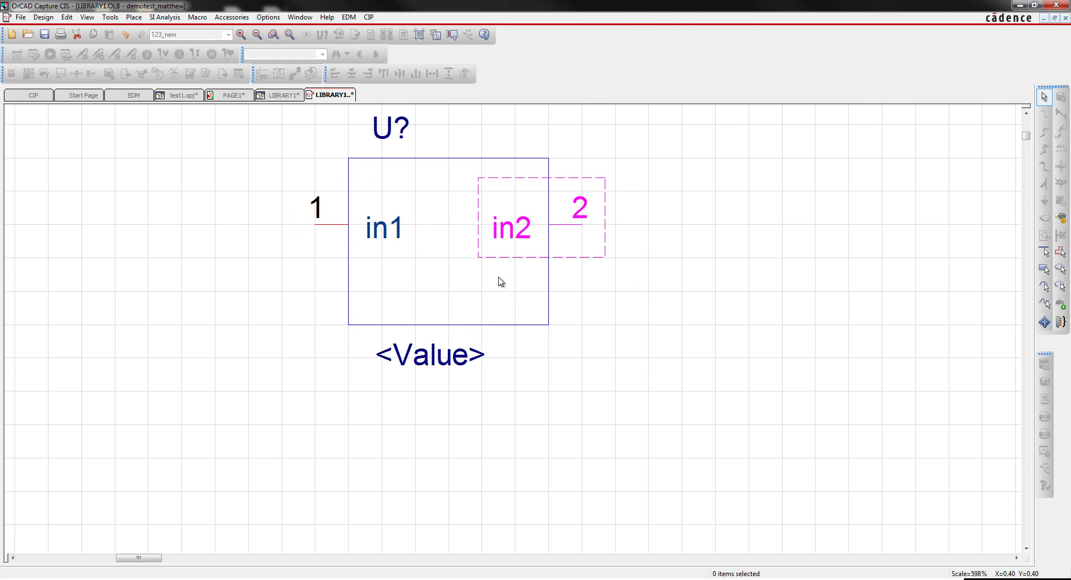
click(44, 35)
click(1065, 18)
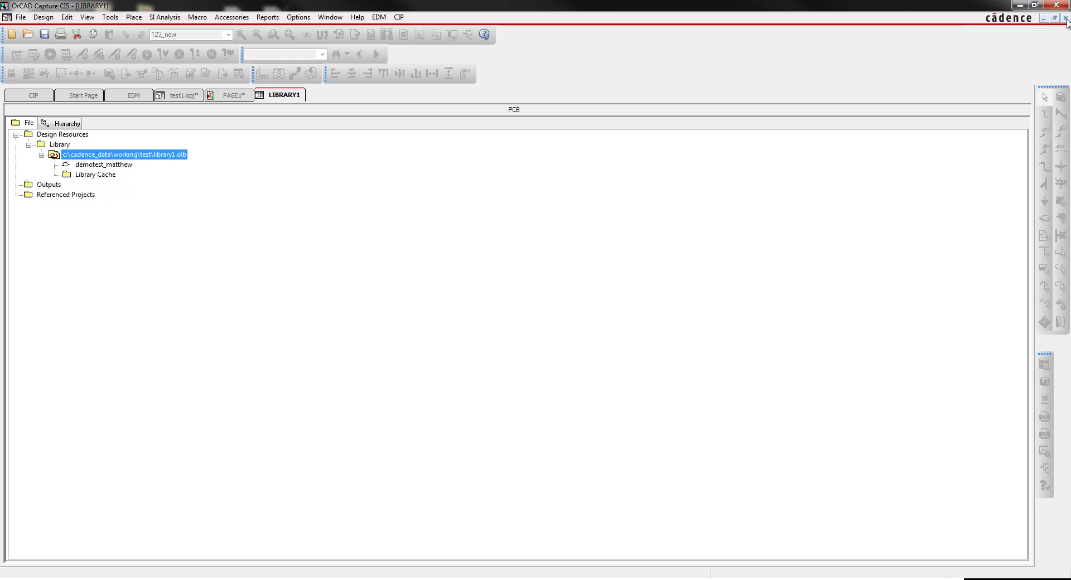
Close the LIBRARY1 window to return to the EDM symbol table
click(1066, 18)
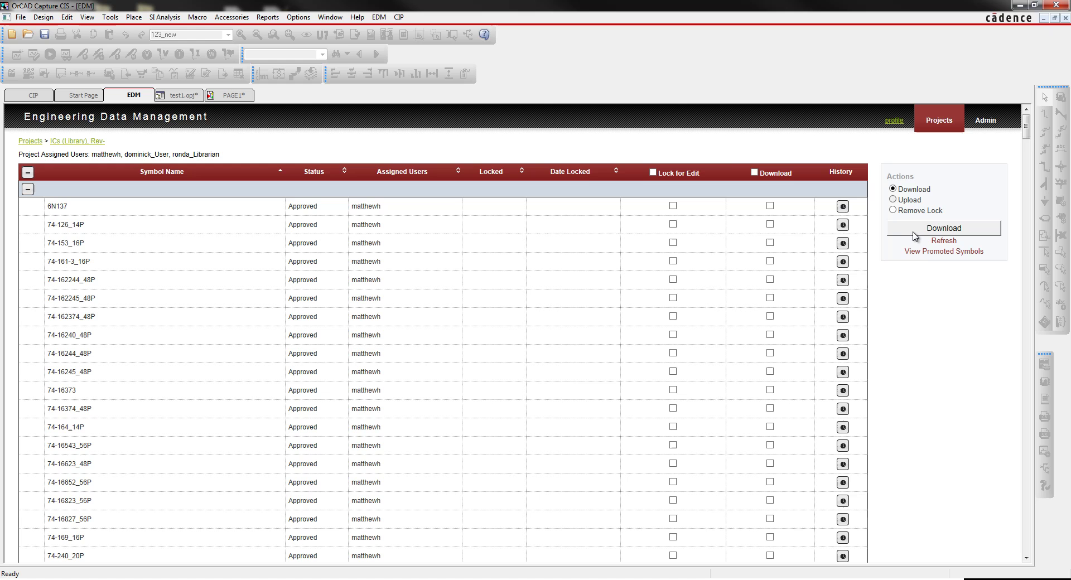
Choose Upload in EDM Actions and browse for the library file to upload
click(892, 200)
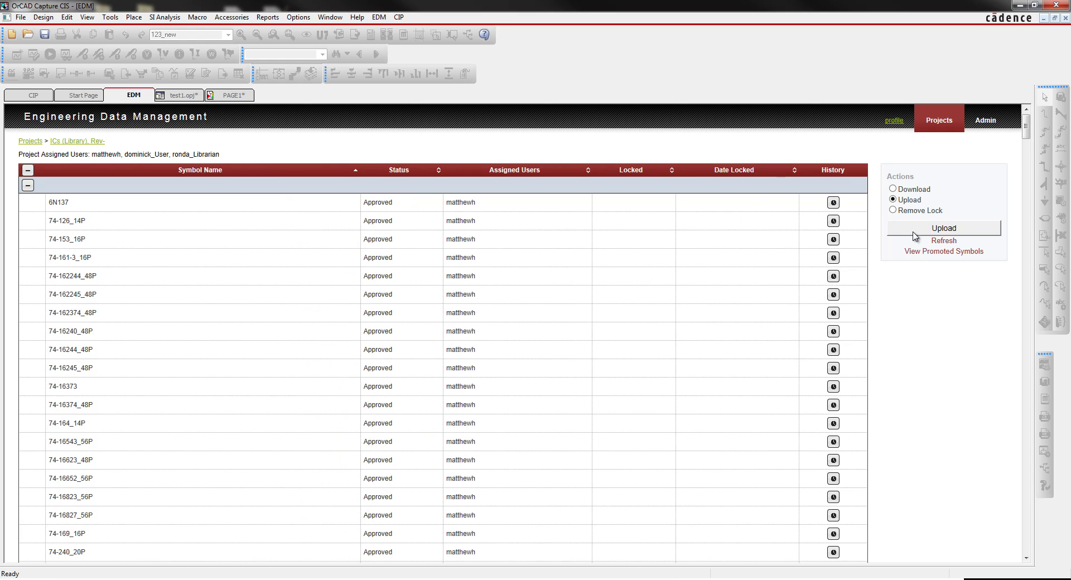
click(944, 228)
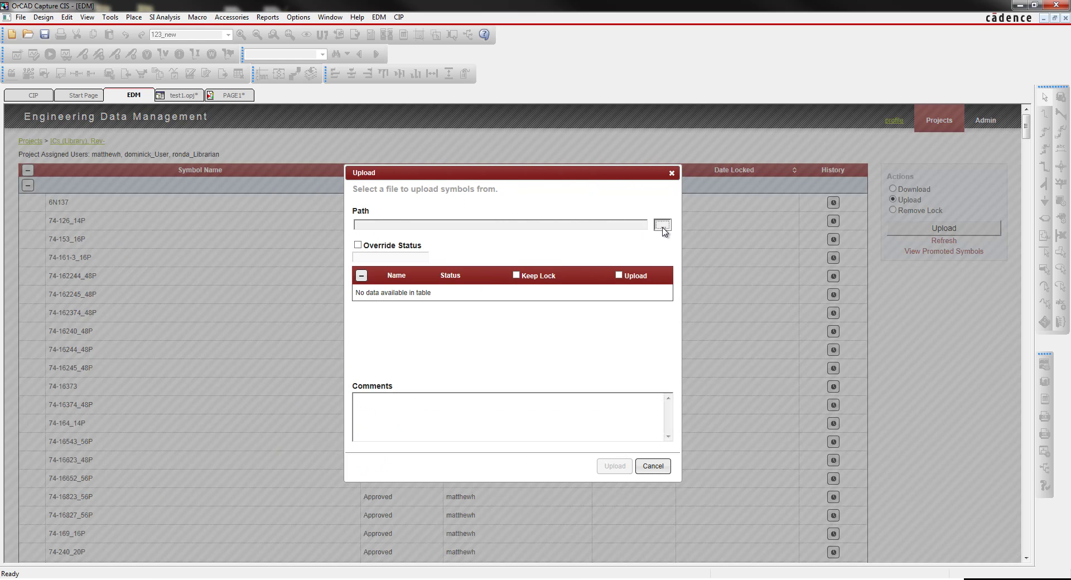
click(663, 224)
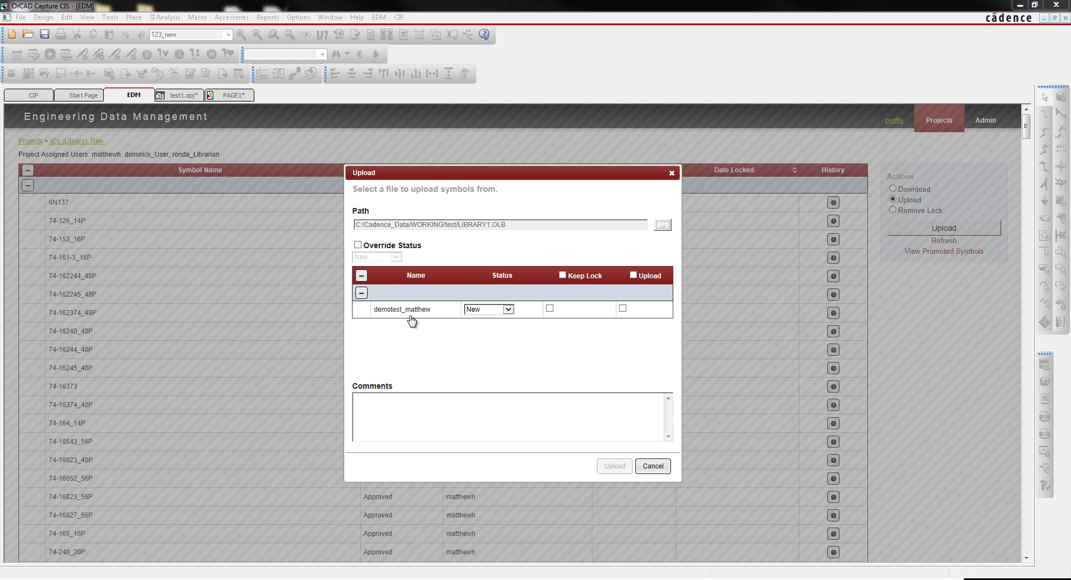
Set demotest_matthew to For_Review, tick Upload, comment 'new part for review', and submit
click(508, 311)
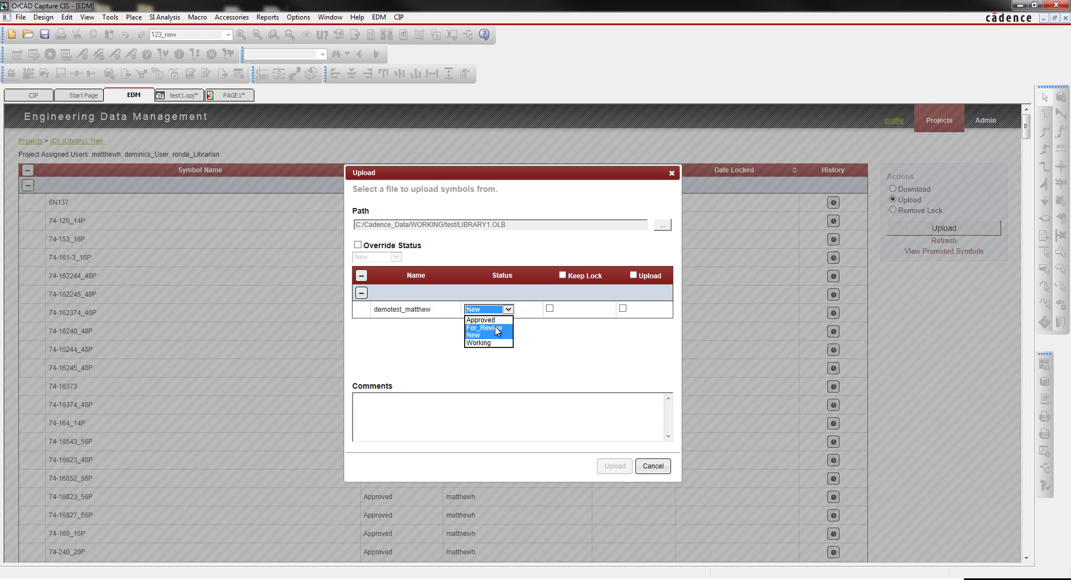
click(497, 329)
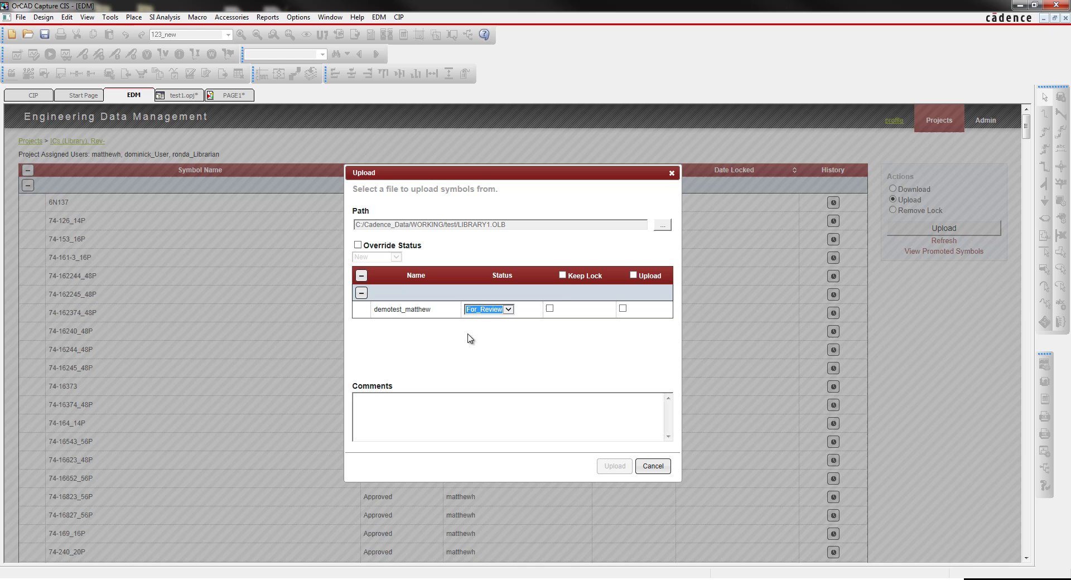
click(633, 276)
click(515, 419)
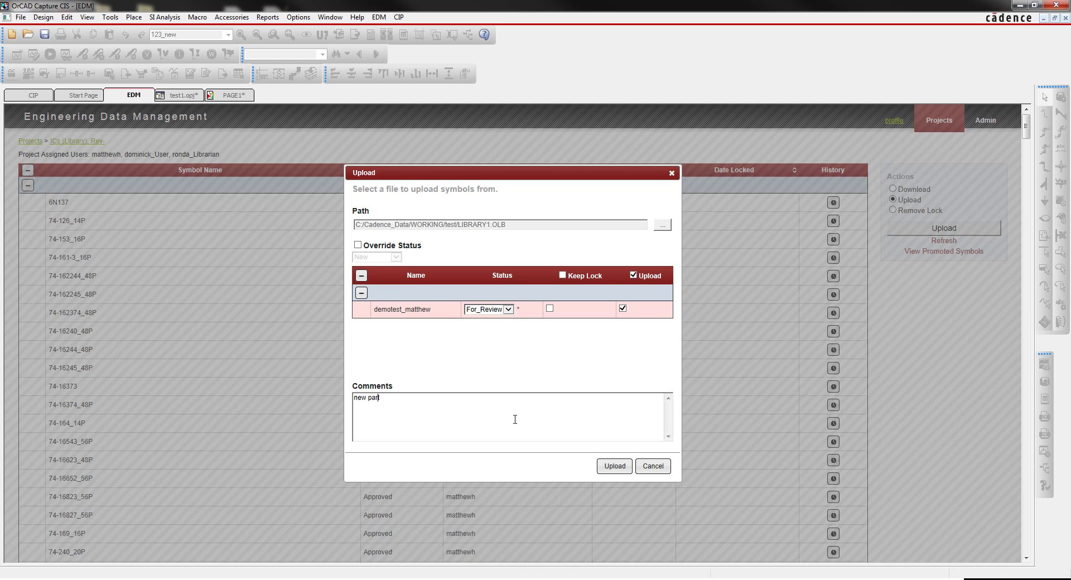
text(new part for review)
click(613, 467)
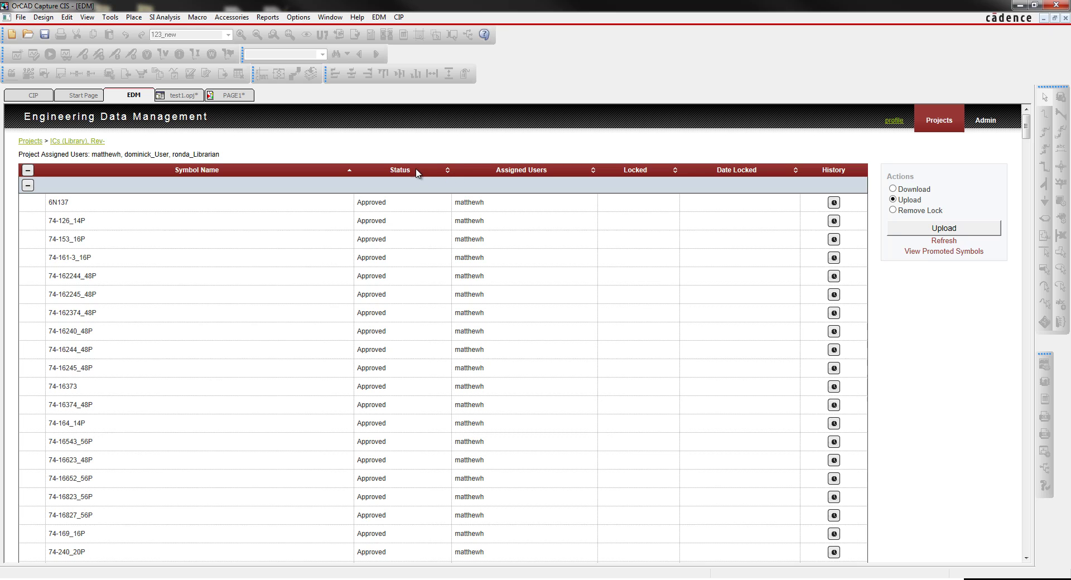
Sort symbols by Status to confirm demotest_matthew is For_Review, then switch to Admin
click(415, 173)
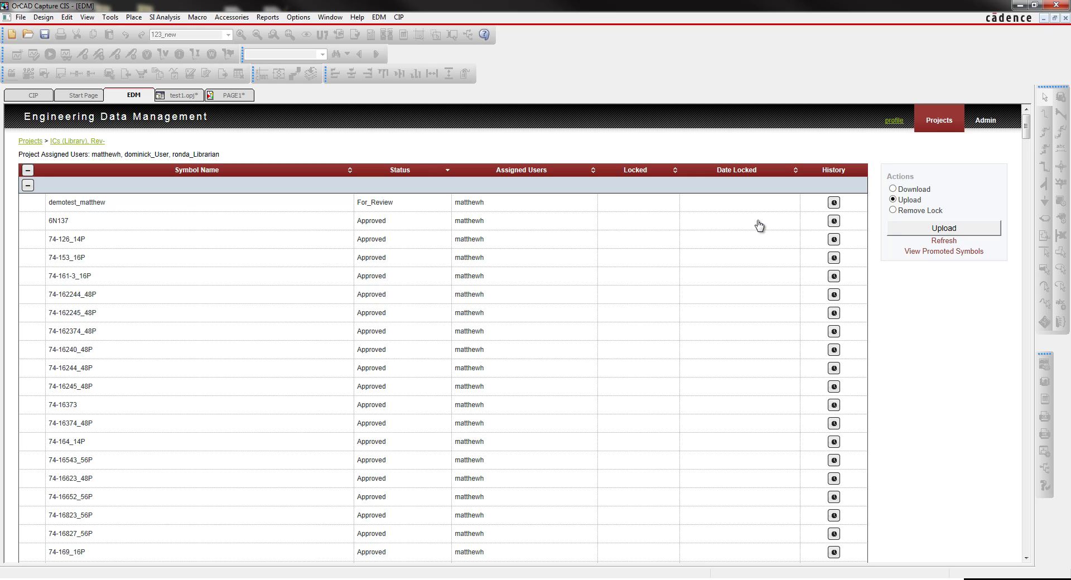
click(988, 122)
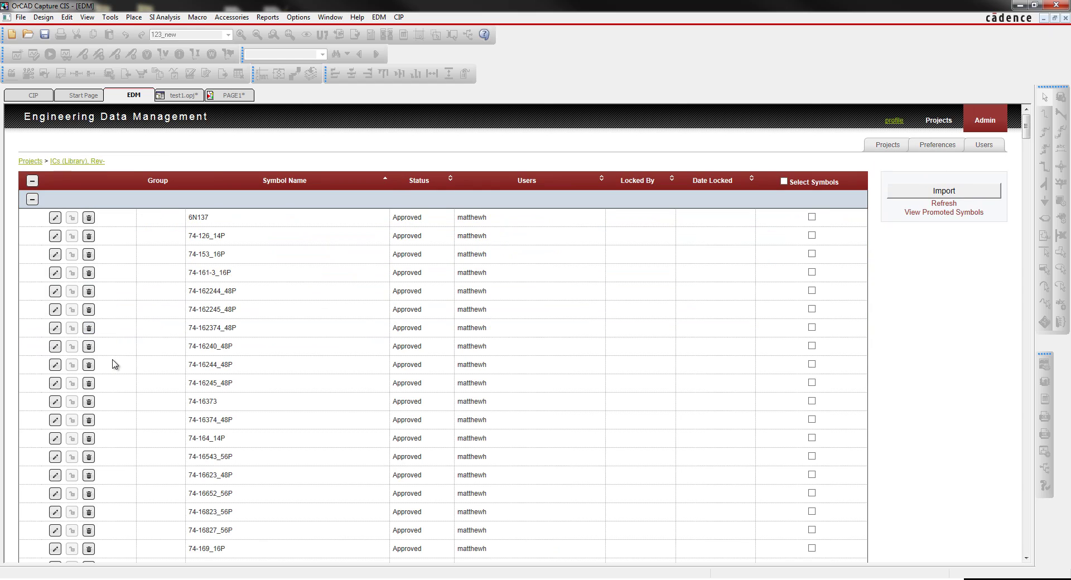
Sort by Status, select demotest_matthew, and promote it into ICs.OLB with Approved status
click(449, 177)
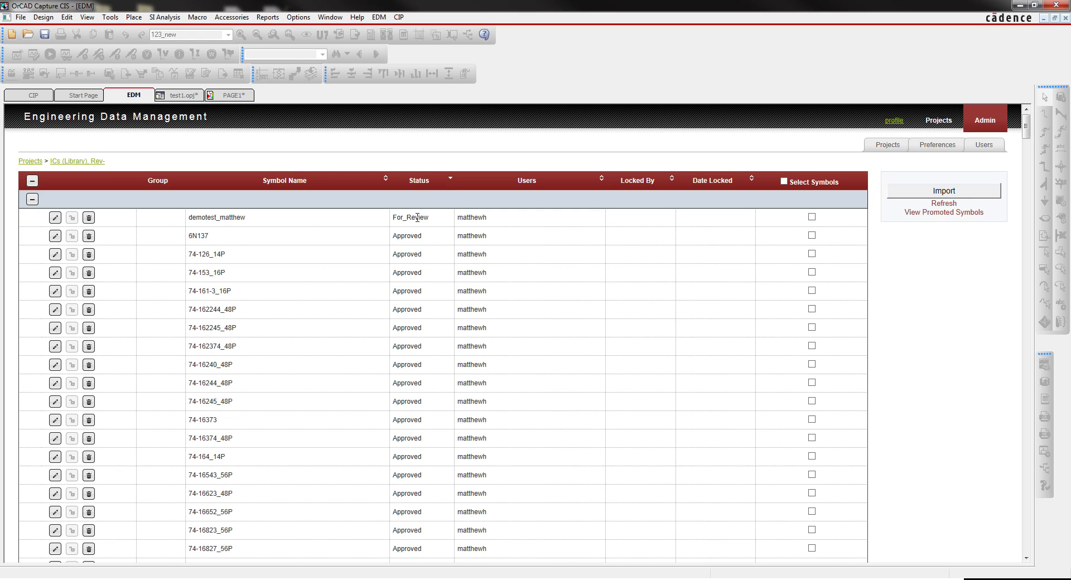
click(812, 217)
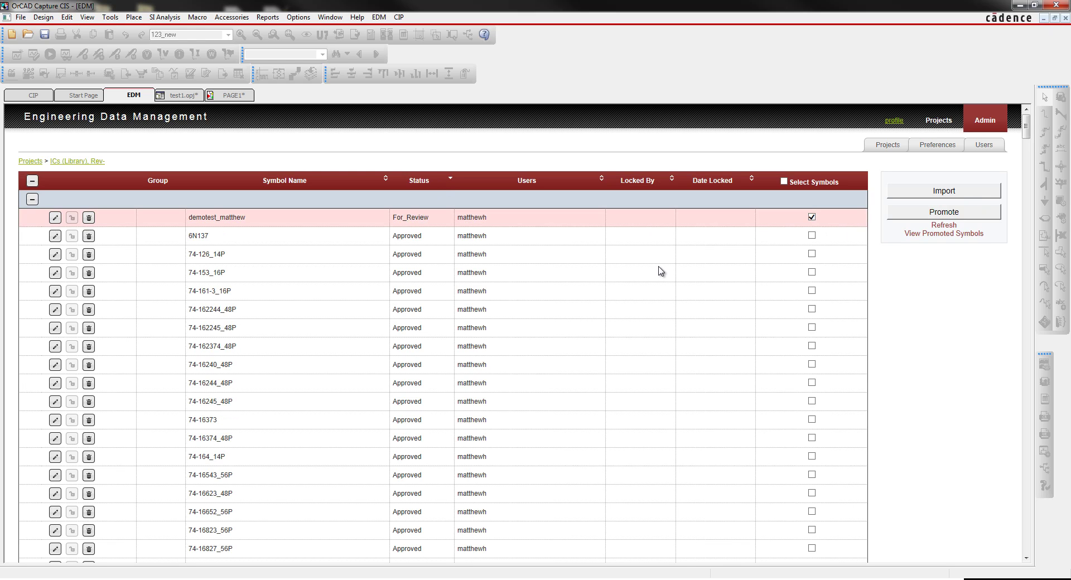
click(926, 213)
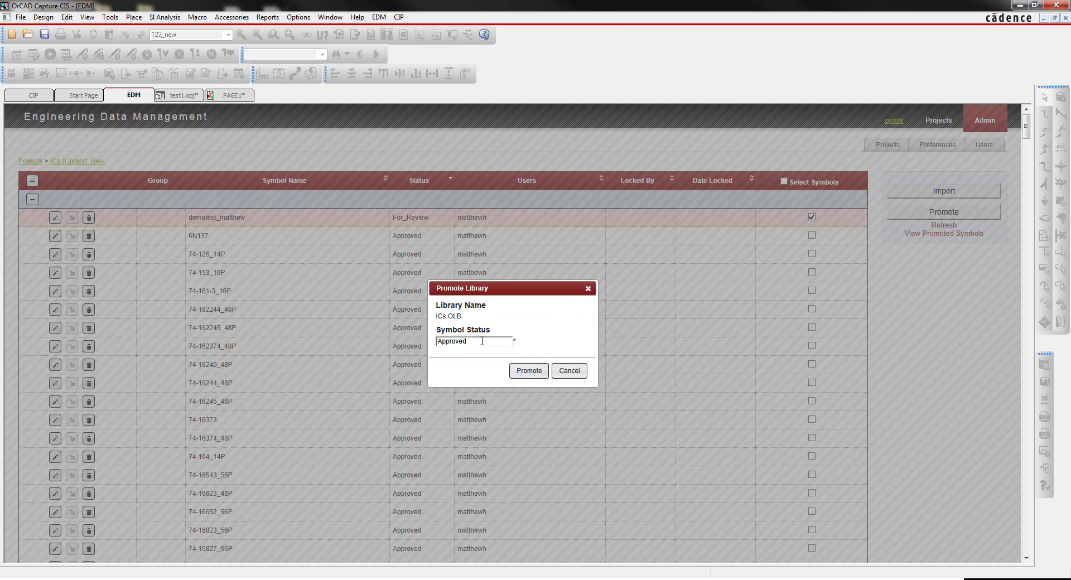
drag(464, 316, 437, 342)
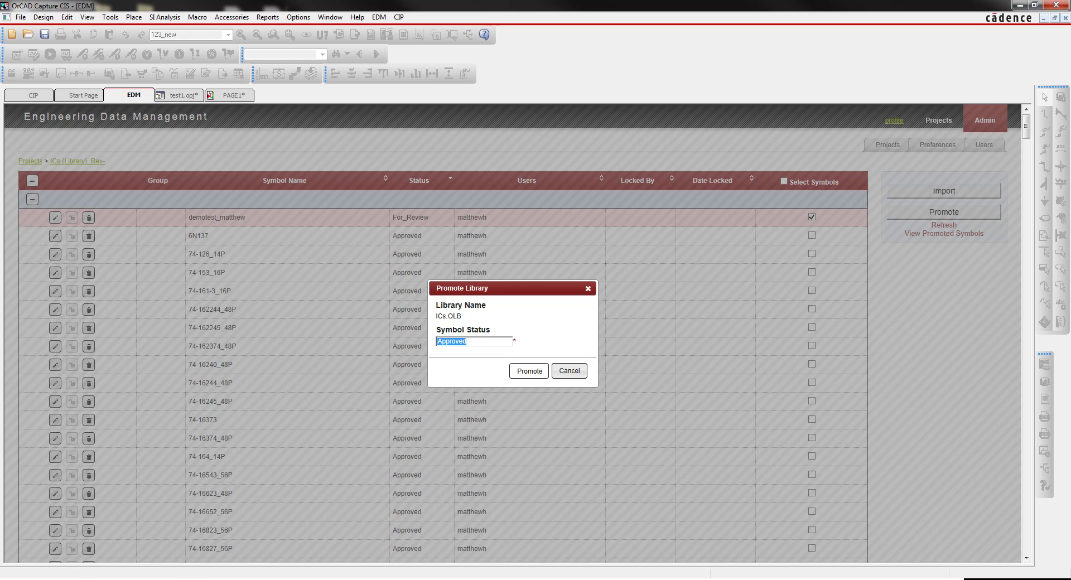
key(Return)
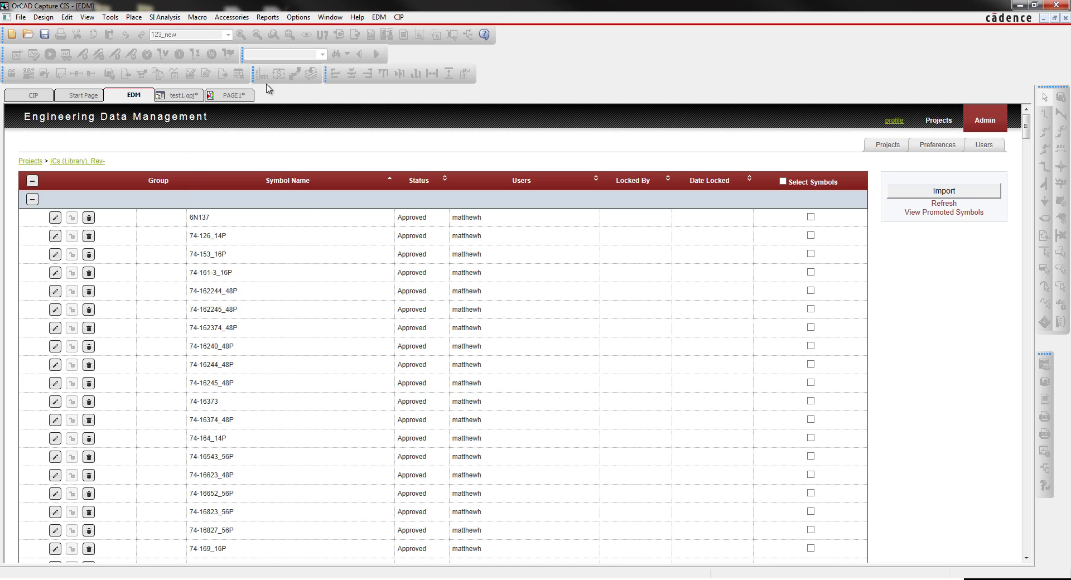
On PAGE1, open Place Part and reload the library parts, confirming both prompts
click(234, 95)
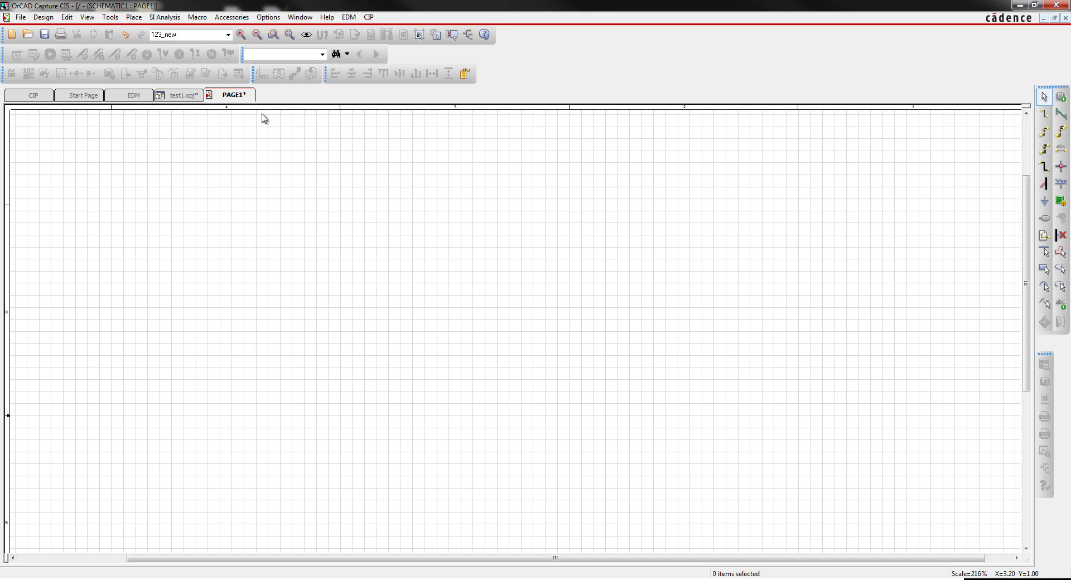
key(p)
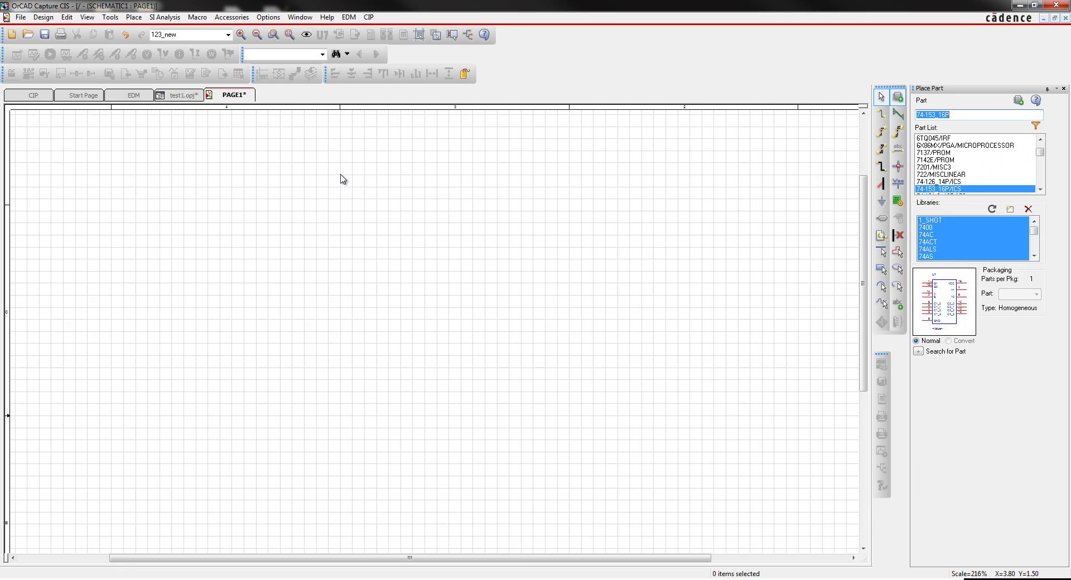
click(992, 211)
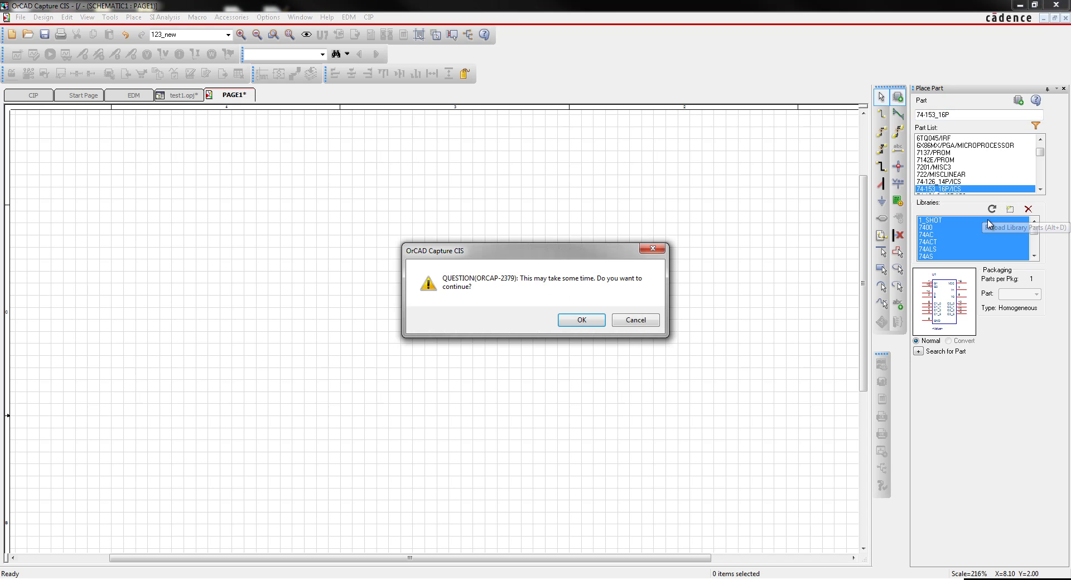
click(582, 324)
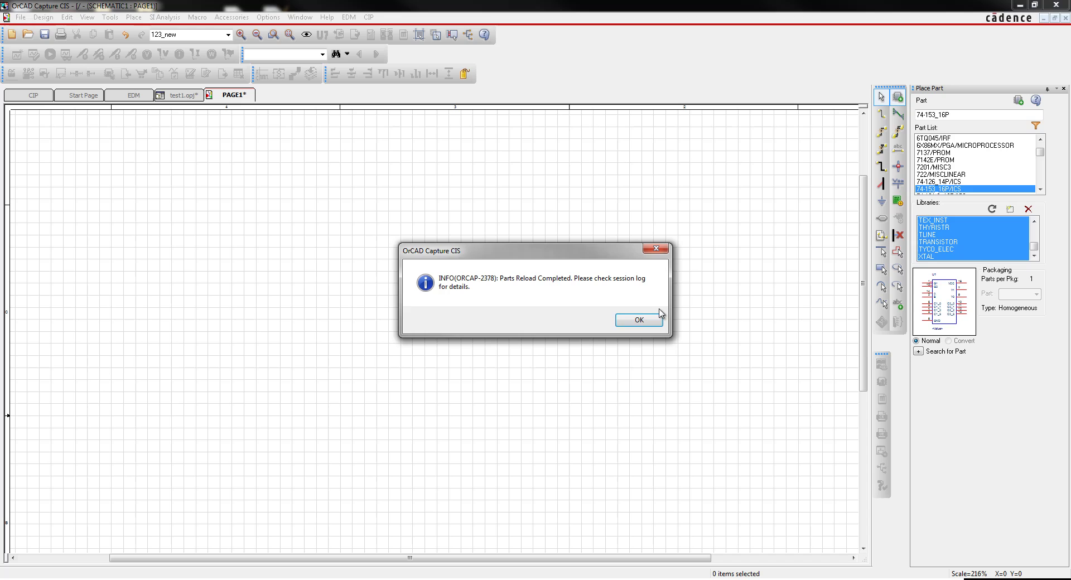
key(Return)
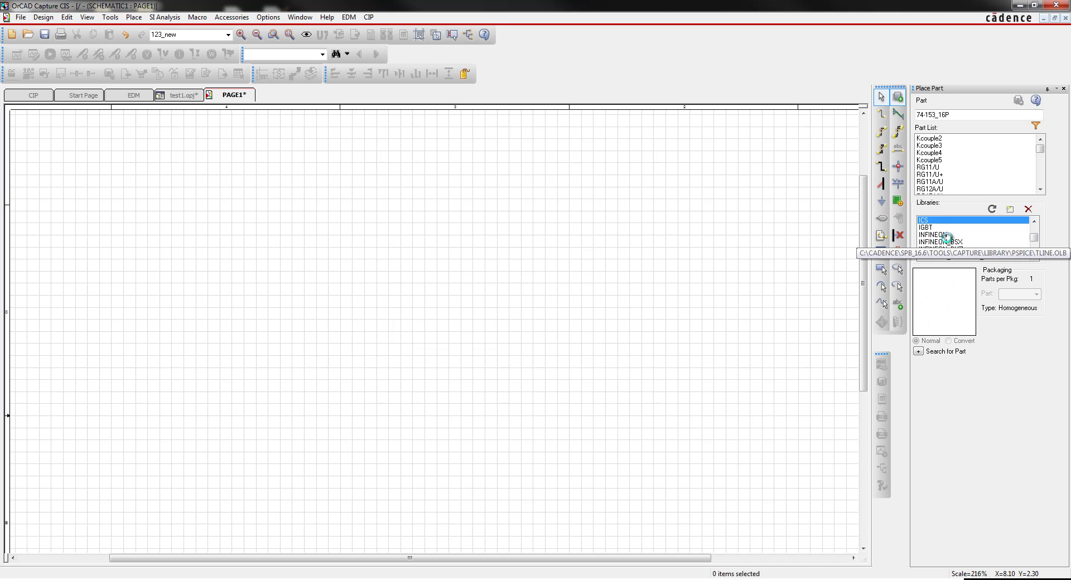
double_click(959, 116)
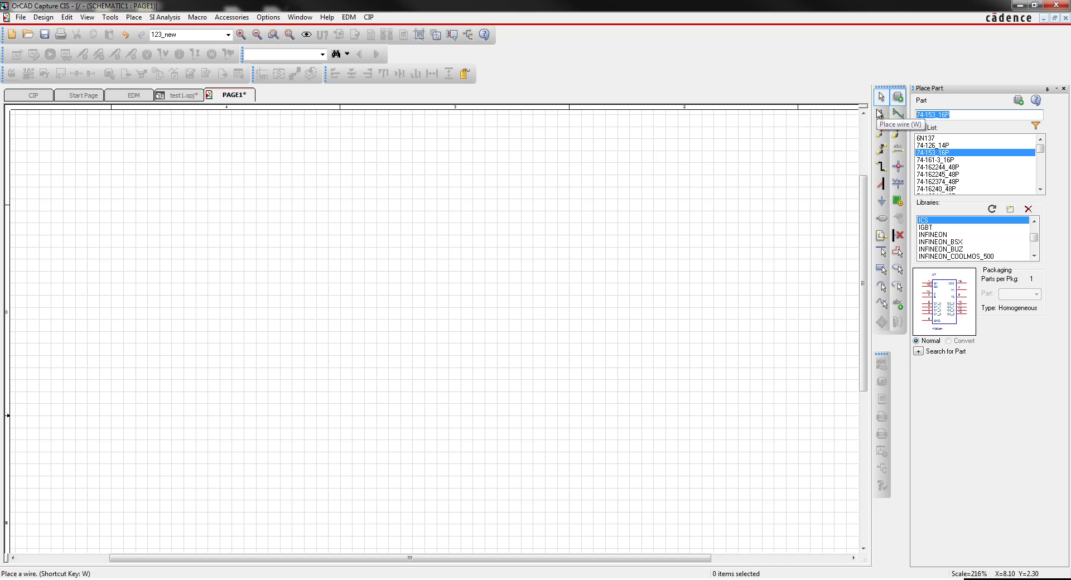
Search *matthew, select demotest_matthew, and place it as U1 near the page centre
key(BackSpace)
key(Return)
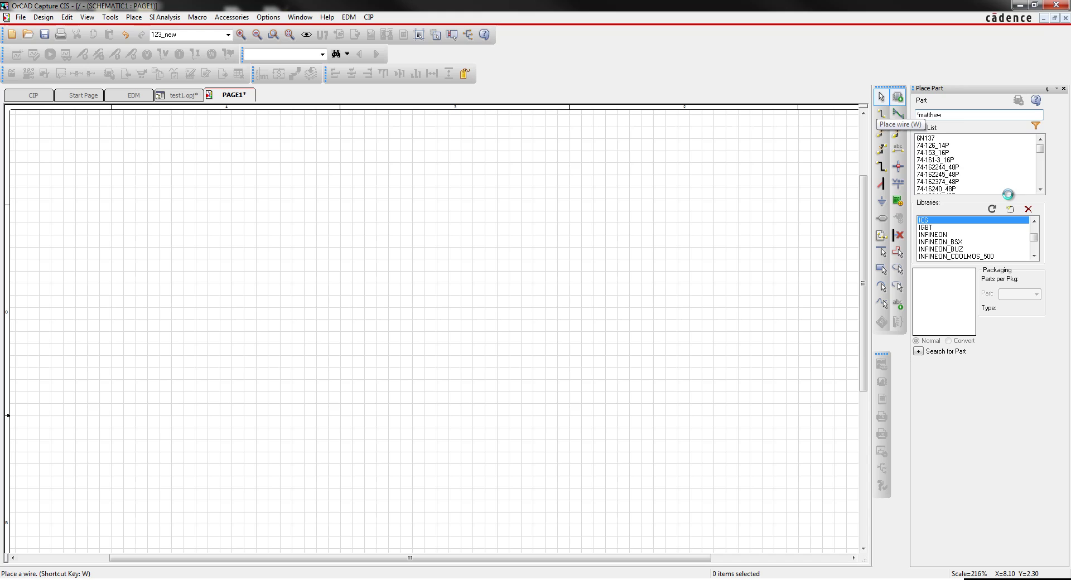
click(955, 139)
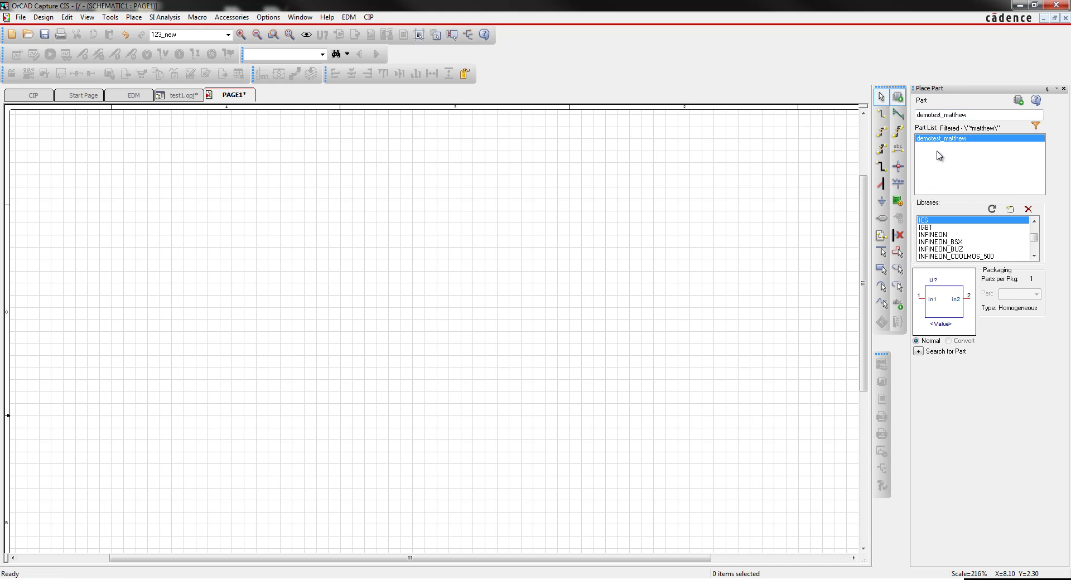
key(Return)
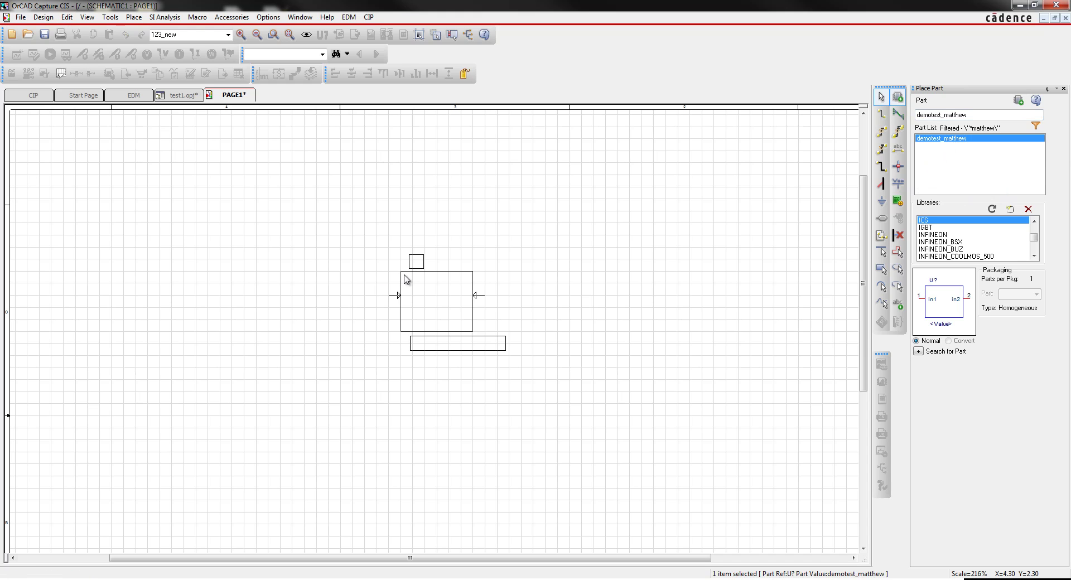
key(Escape)
drag(405, 267, 324, 293)
key(Escape)
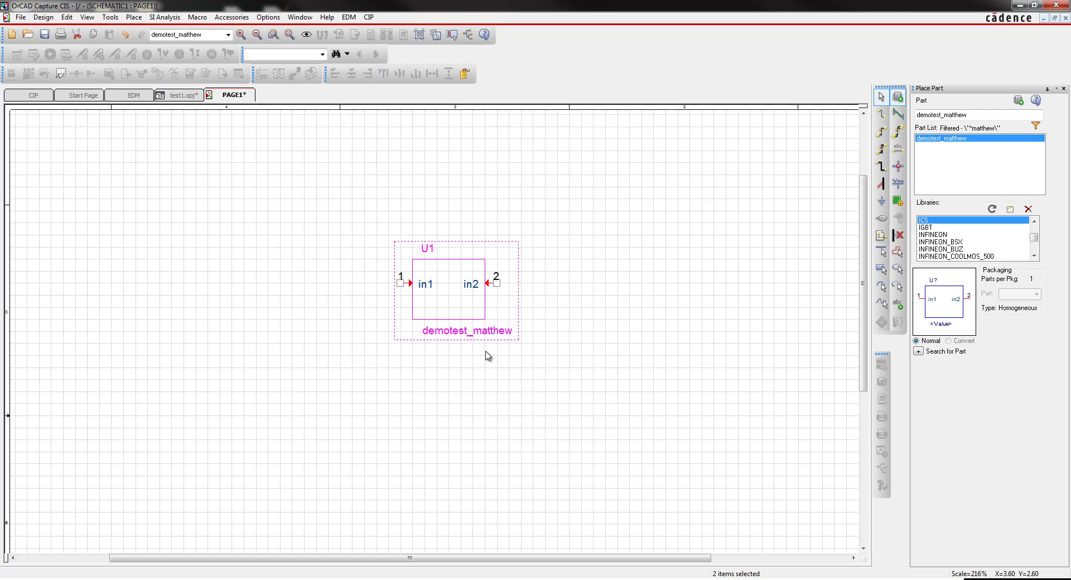
click(483, 353)
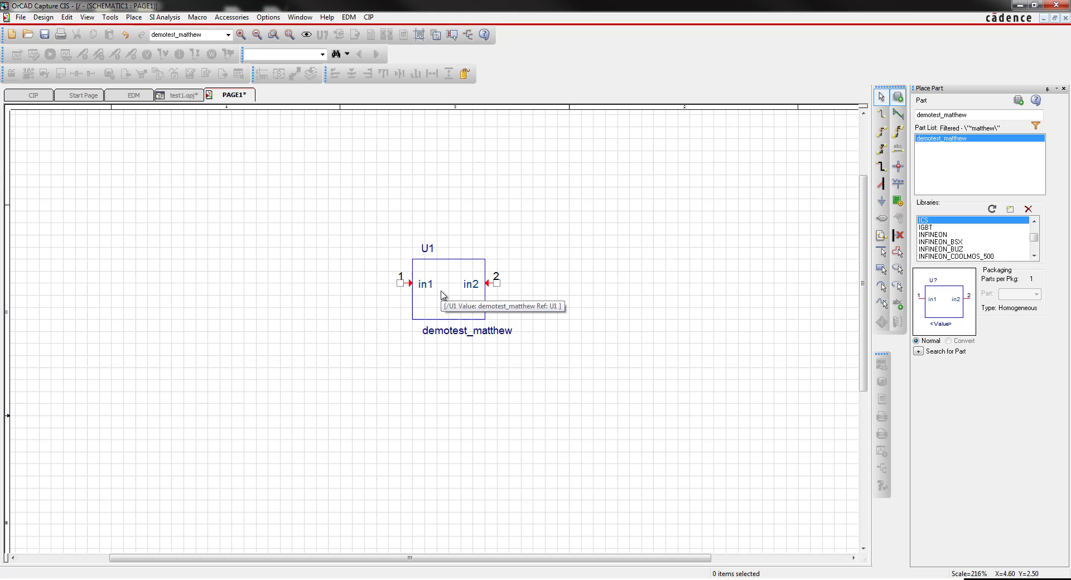